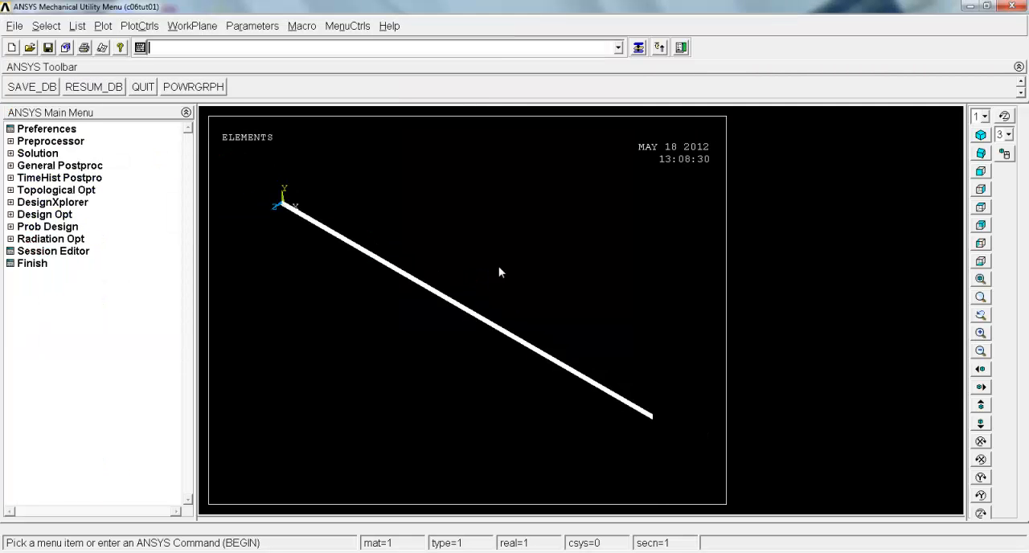
# Solve the current load step of the beam model and close the solution status report
pyautogui.click(37, 152)
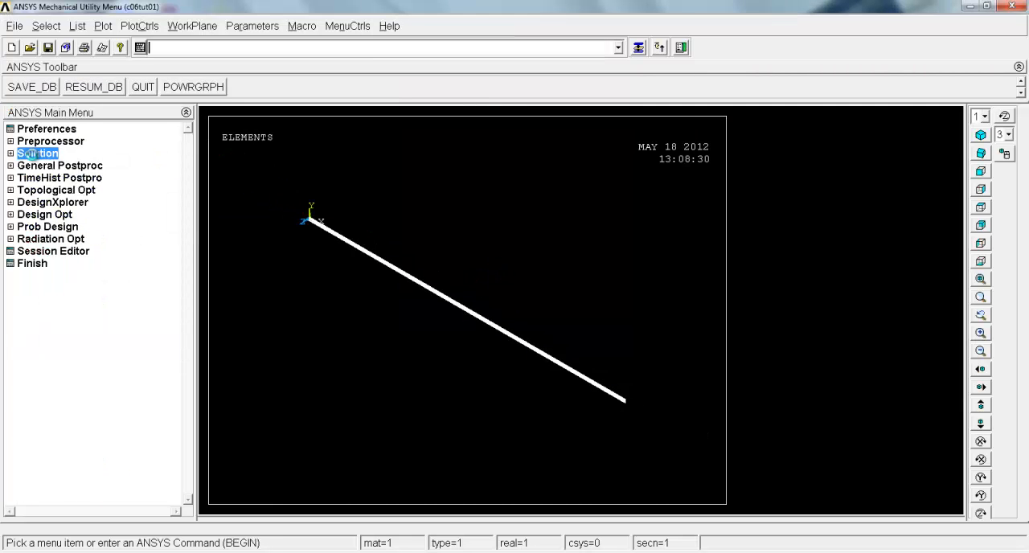
pyautogui.click(67, 239)
pyautogui.click(506, 343)
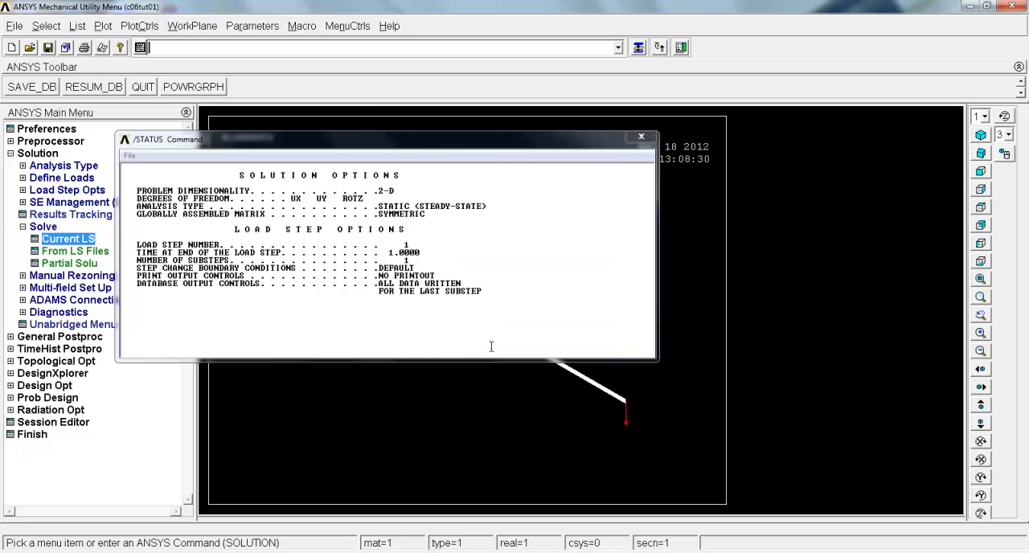
pyautogui.click(183, 90)
pyautogui.click(130, 155)
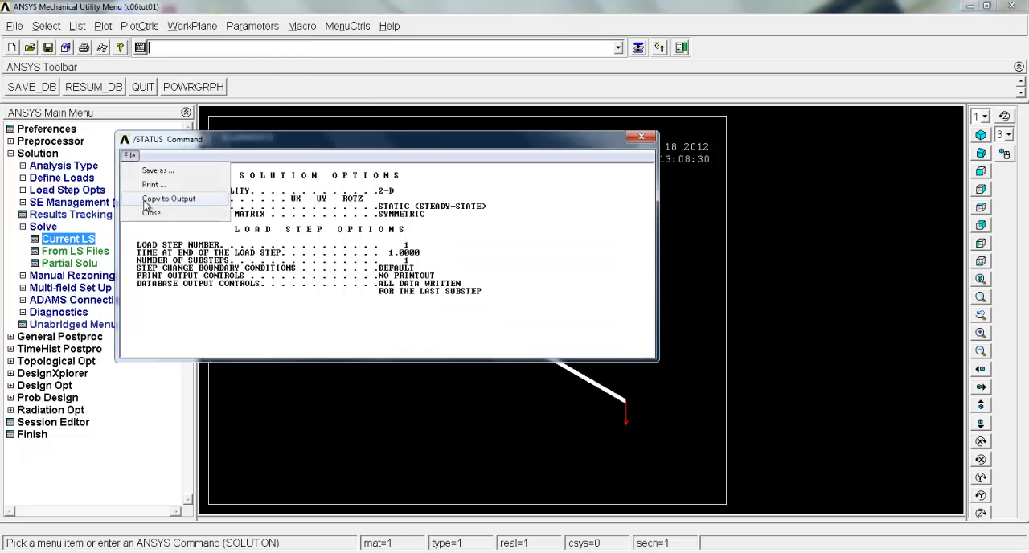
pyautogui.click(141, 212)
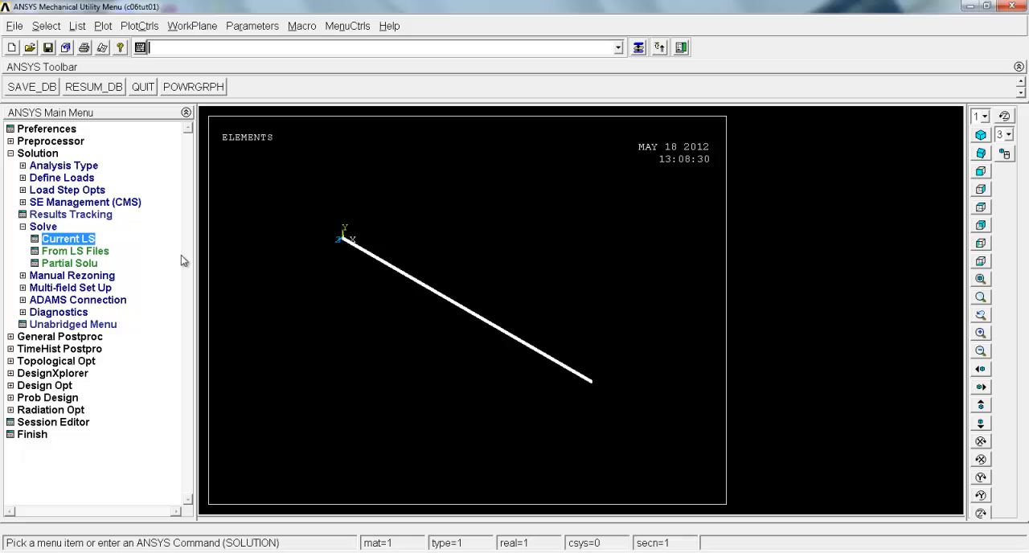
# Plot the nodal solution contour of the beam's Y-Component of displacement with the deformed shape only
pyautogui.click(11, 154)
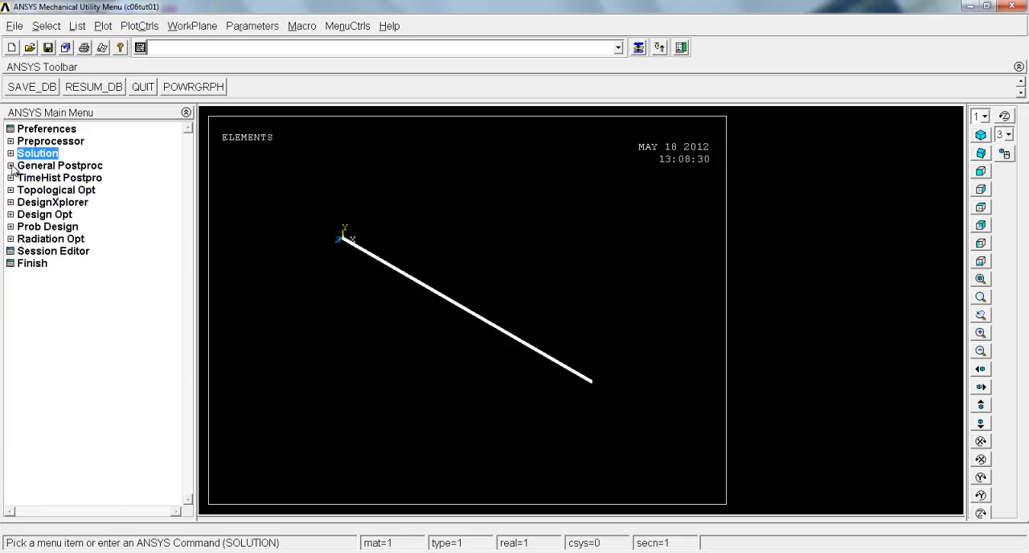
pyautogui.click(11, 166)
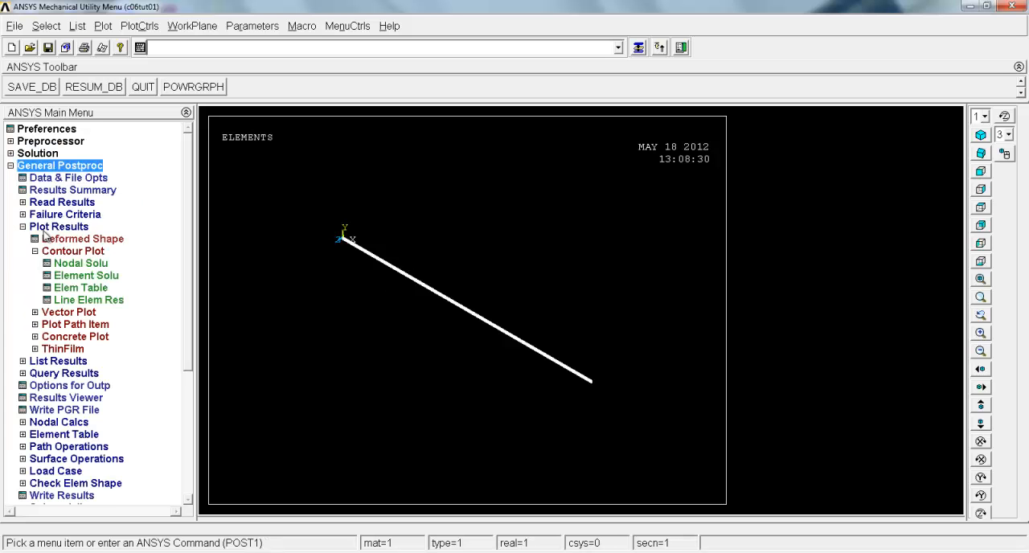
pyautogui.click(74, 265)
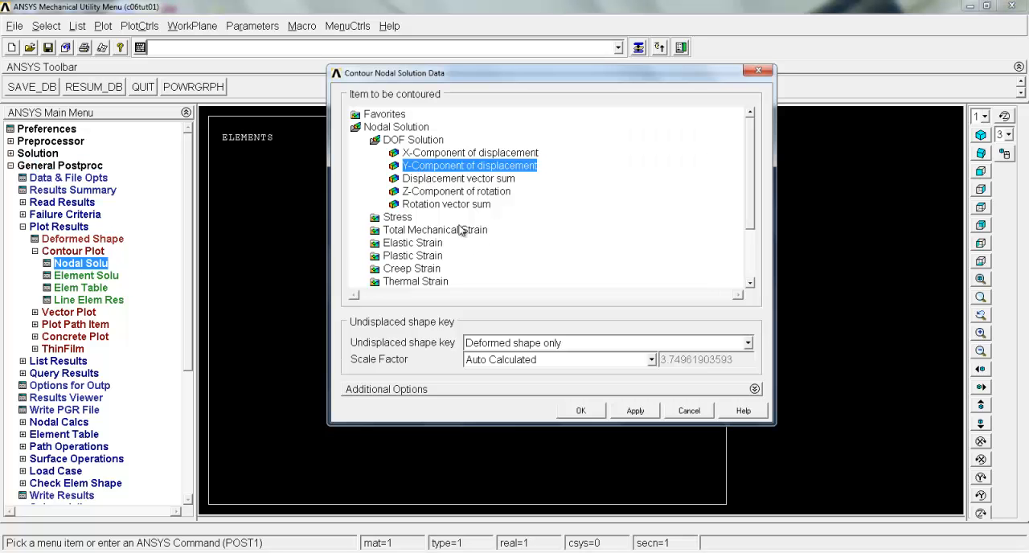
pyautogui.click(585, 411)
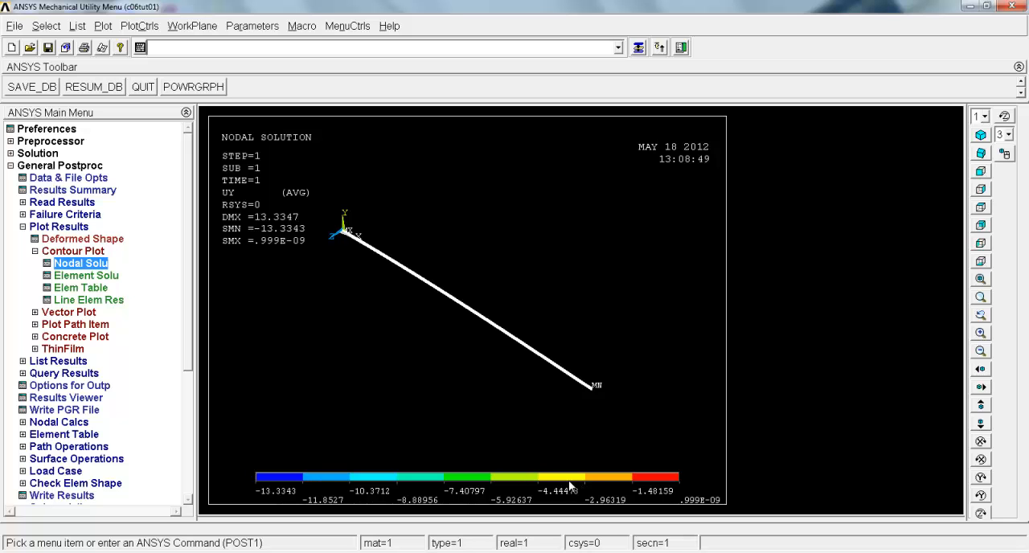
pyautogui.click(70, 268)
pyautogui.click(409, 231)
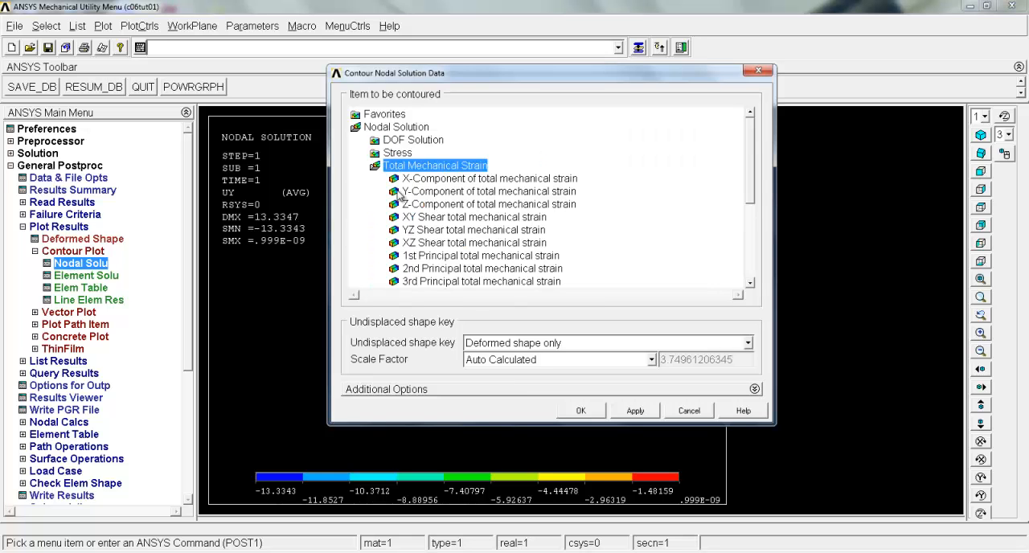
pyautogui.click(392, 155)
pyautogui.moveTo(751, 181); pyautogui.dragTo(752, 205)
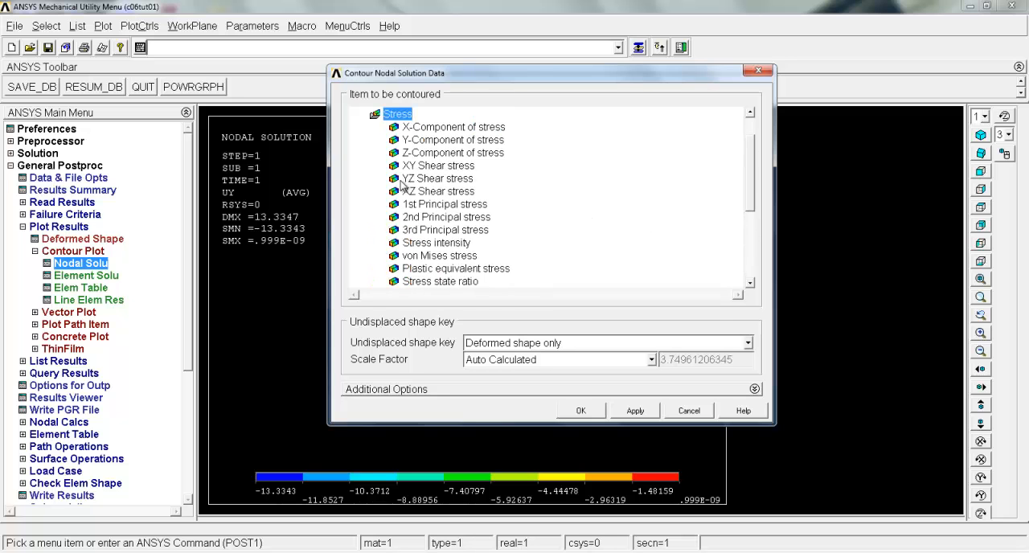
pyautogui.click(688, 410)
# Switch to Adobe Reader, examine the stress contour and deformed shape figures in c06_Ansys.pdf, and return to the ANSYS beam plot
pyautogui.click(555, 552)
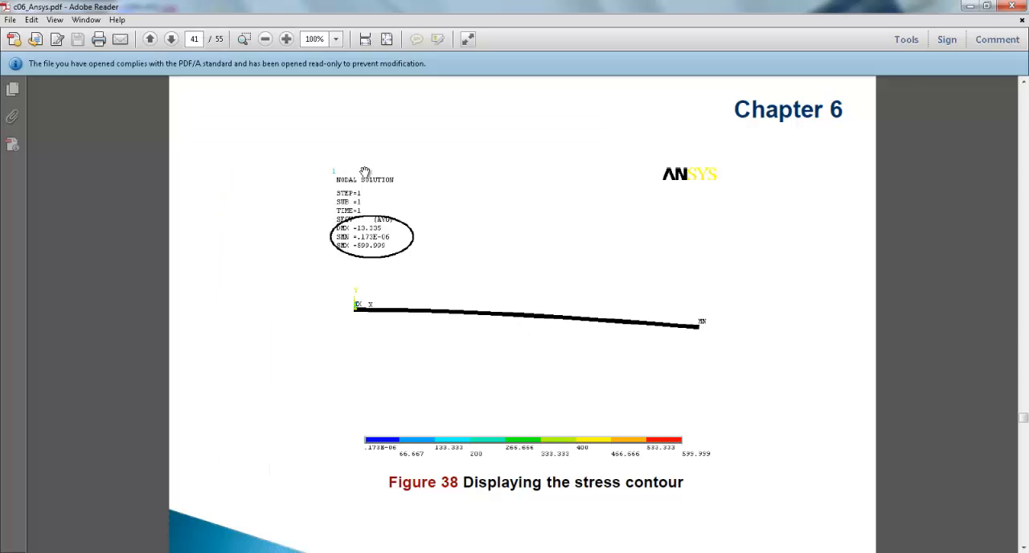
pyautogui.scroll(5, 401, 258)
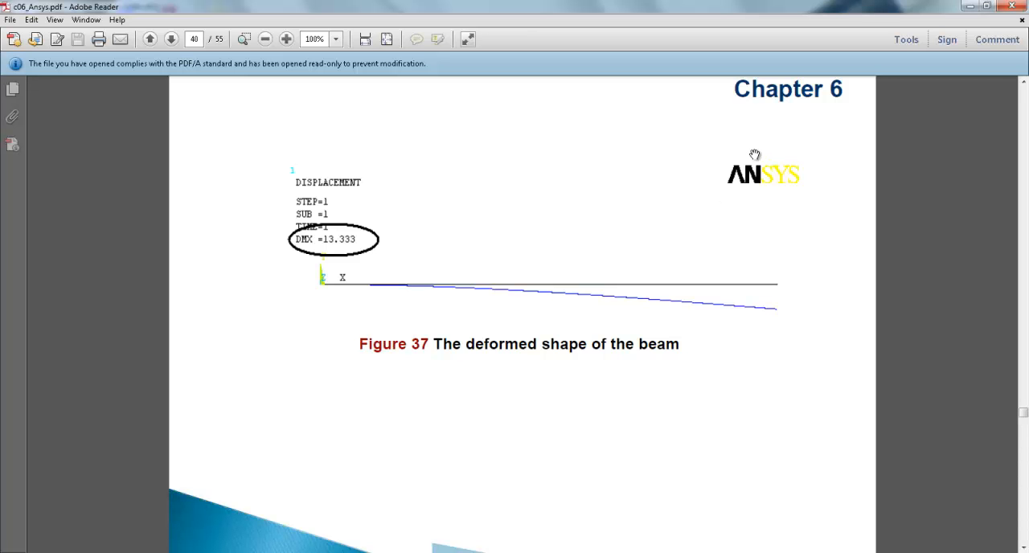
pyautogui.moveTo(536, 552)
pyautogui.click(554, 482)
pyautogui.rightClick(458, 336)
pyautogui.click(473, 341)
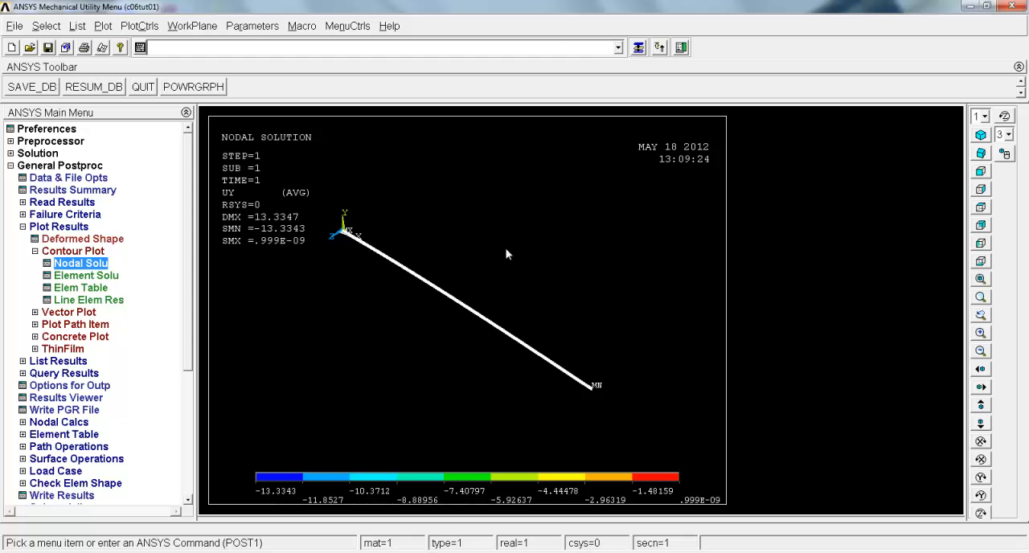
# Open the ANSYS database c06tut02 from the c06 folder inside exercises\c06
pyautogui.click(31, 49)
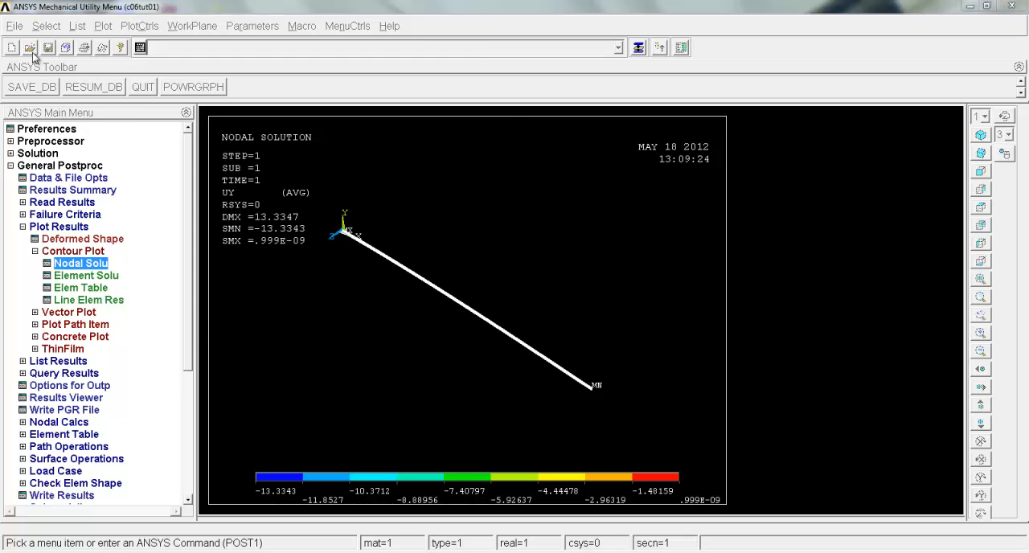
pyautogui.hotkey('ctrl', 'v')
pyautogui.click(405, 301)
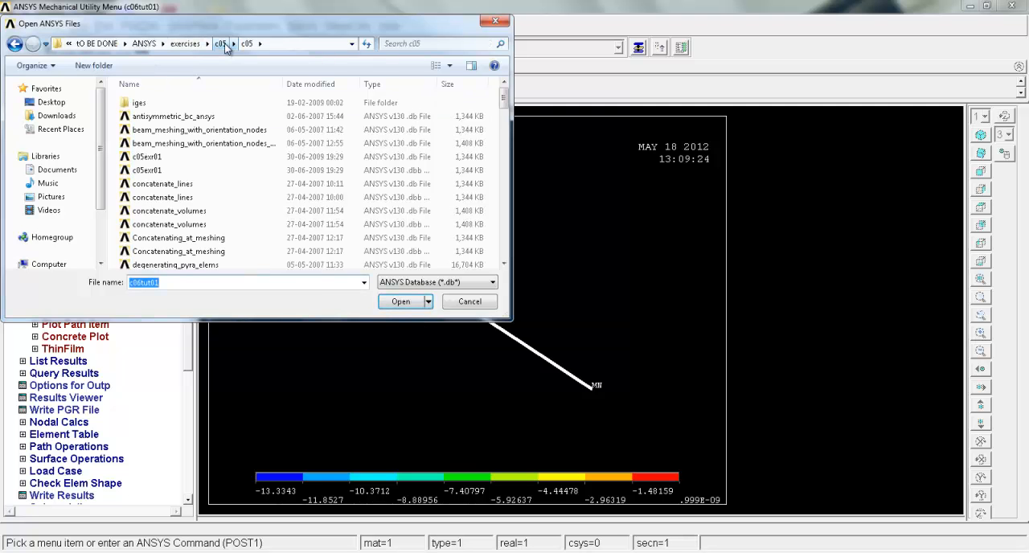
pyautogui.click(185, 44)
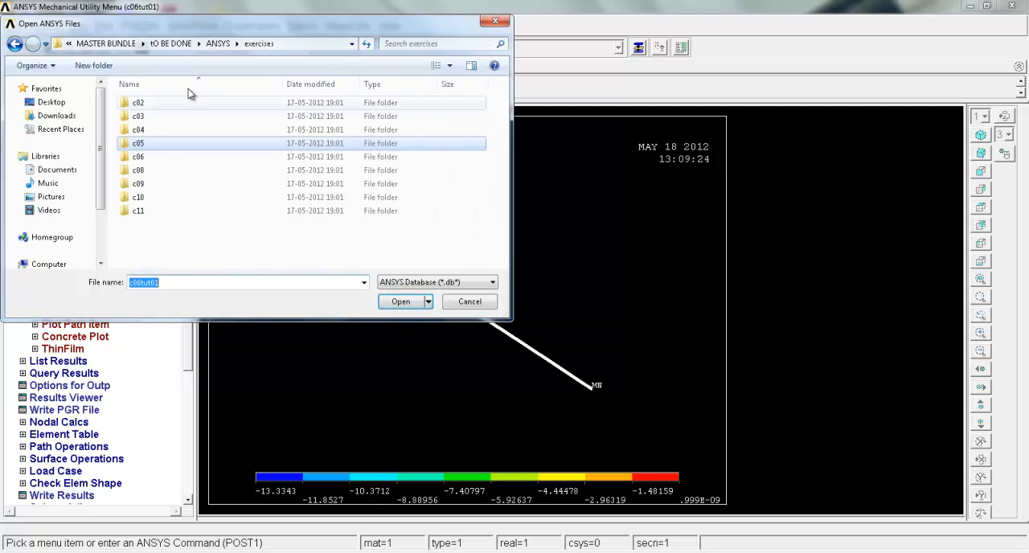
pyautogui.doubleClick(147, 156)
pyautogui.doubleClick(140, 103)
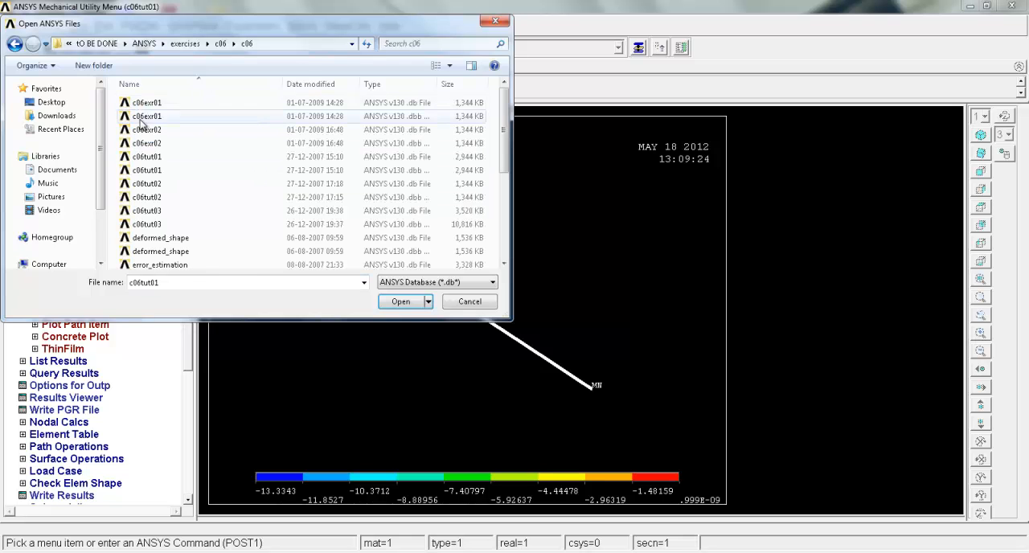
pyautogui.doubleClick(158, 200)
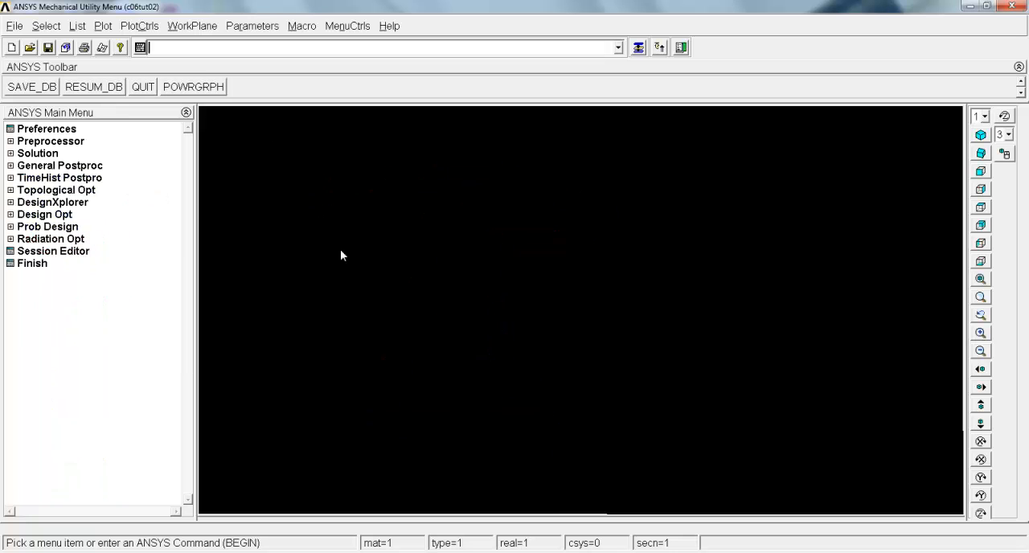
# Solve the current load step of the tower truss and close the solution status report
pyautogui.click(37, 153)
pyautogui.click(42, 226)
pyautogui.click(69, 239)
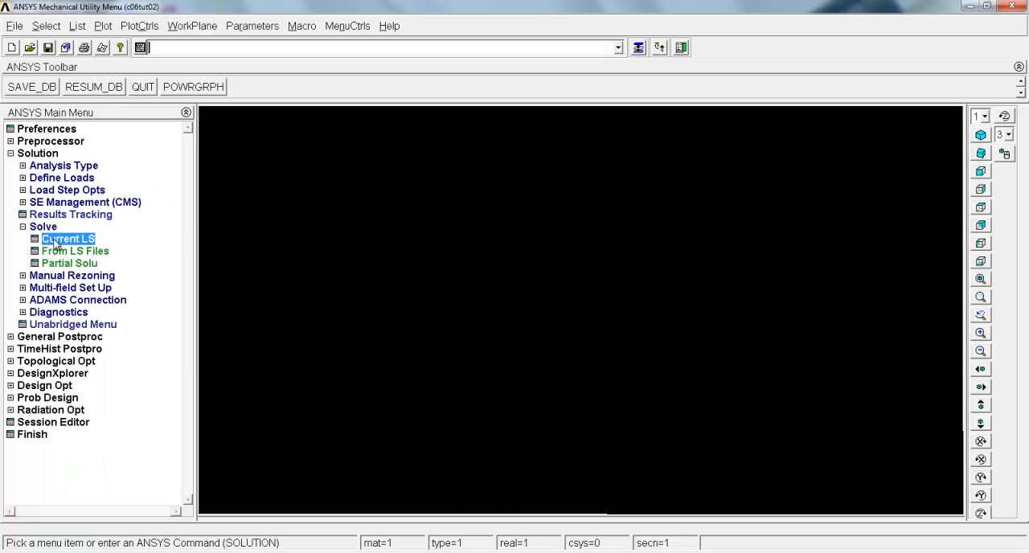
pyautogui.click(173, 90)
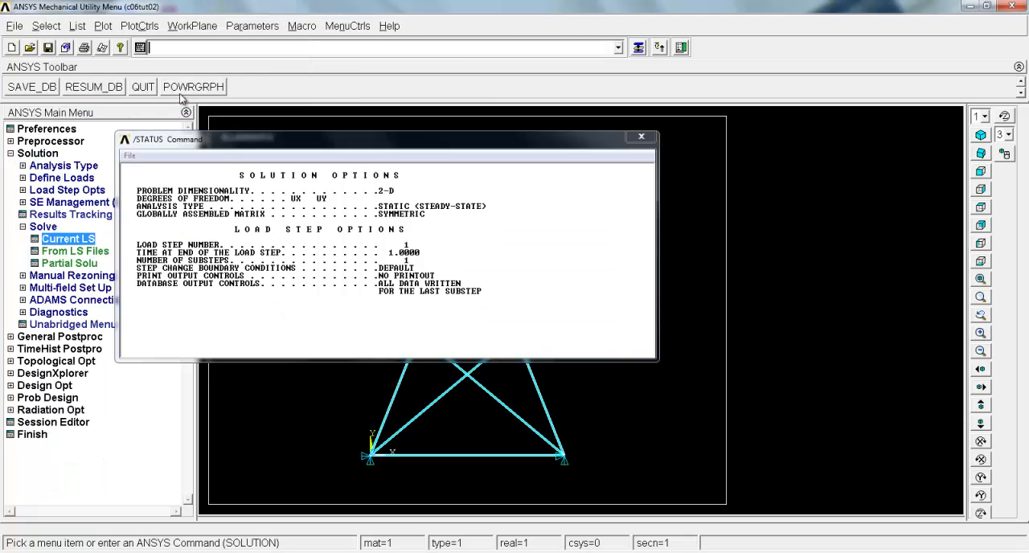
pyautogui.click(127, 155)
pyautogui.click(151, 213)
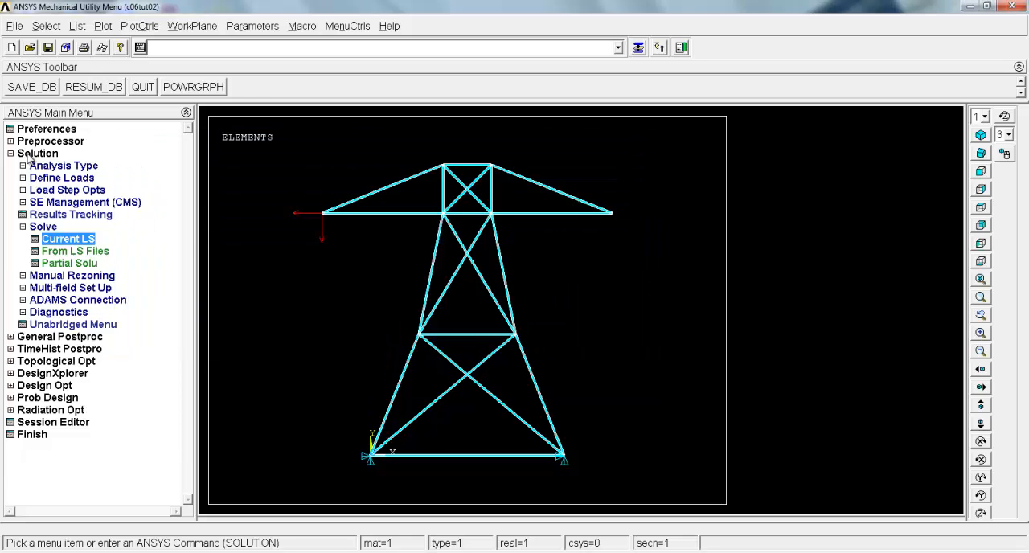
# Plot the nodal solution contour of the truss's Y-Component of displacement with the deformed shape only
pyautogui.click(34, 154)
pyautogui.click(56, 165)
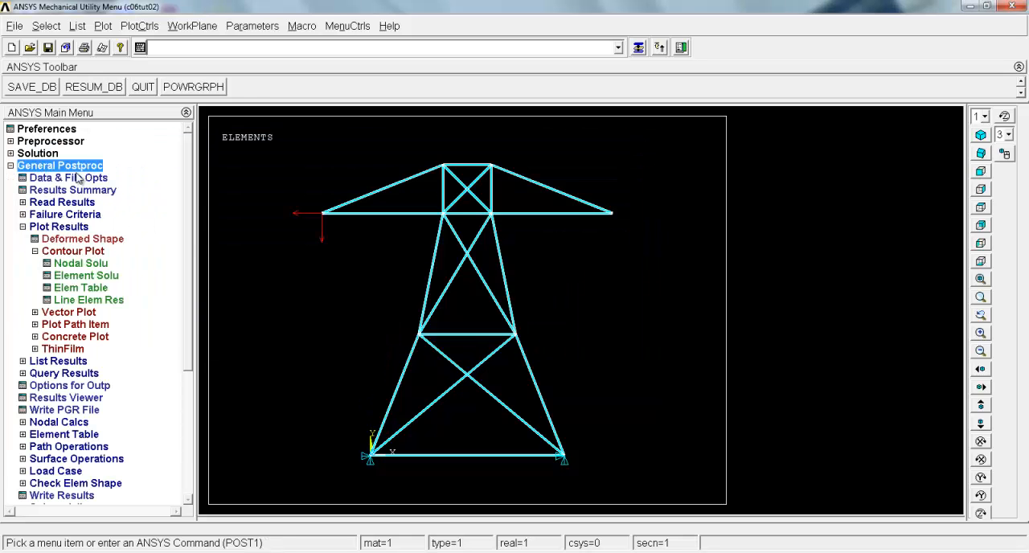
pyautogui.click(63, 264)
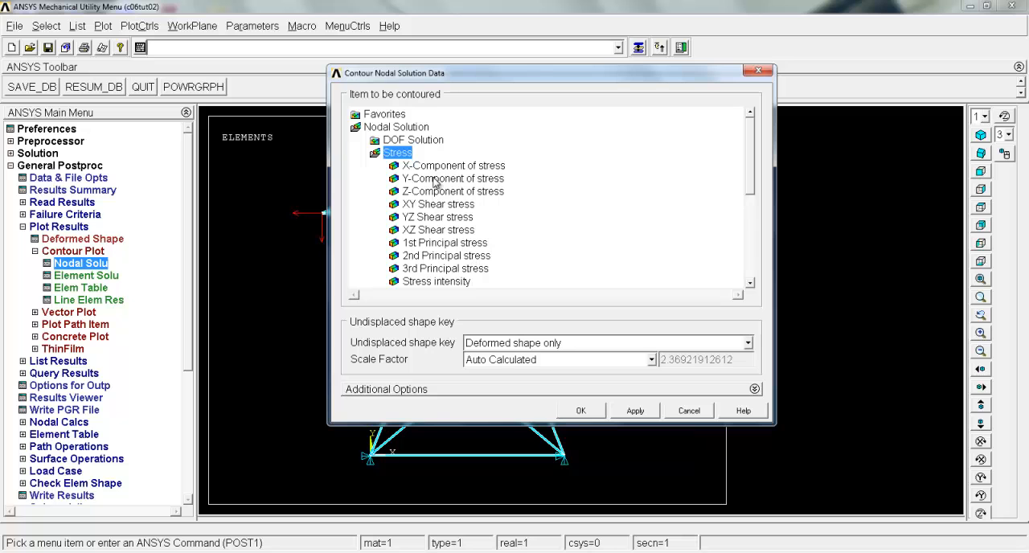
pyautogui.click(415, 142)
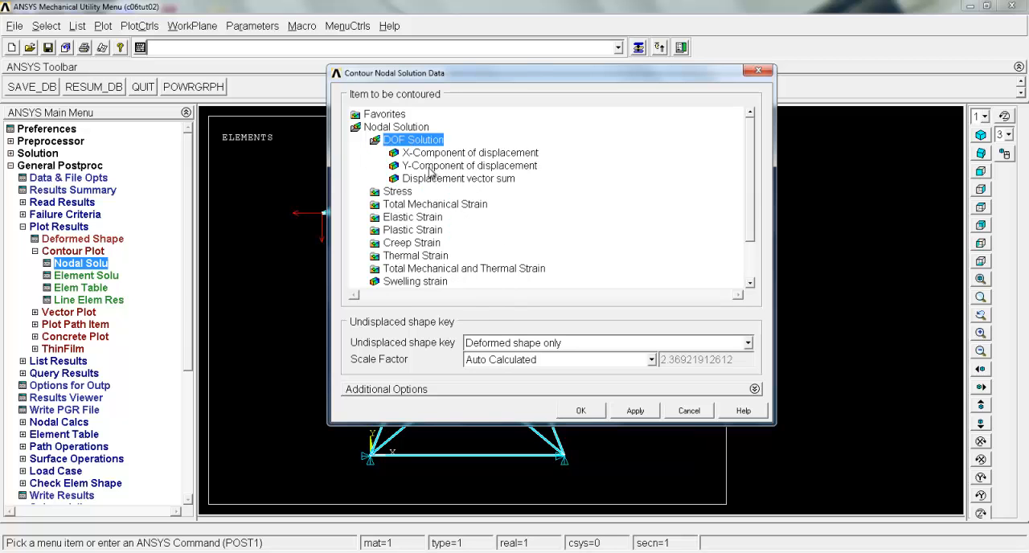
pyautogui.click(431, 167)
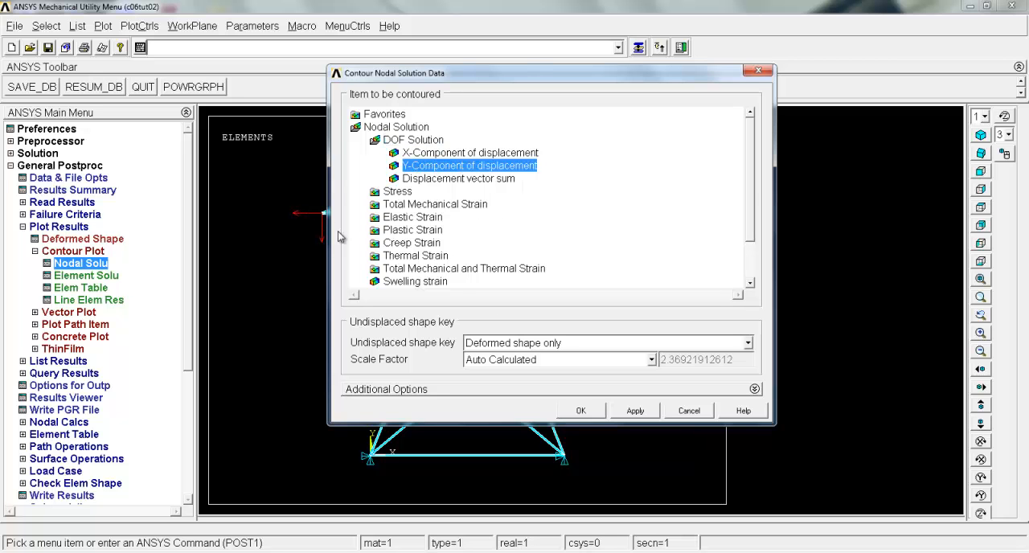
pyautogui.click(580, 411)
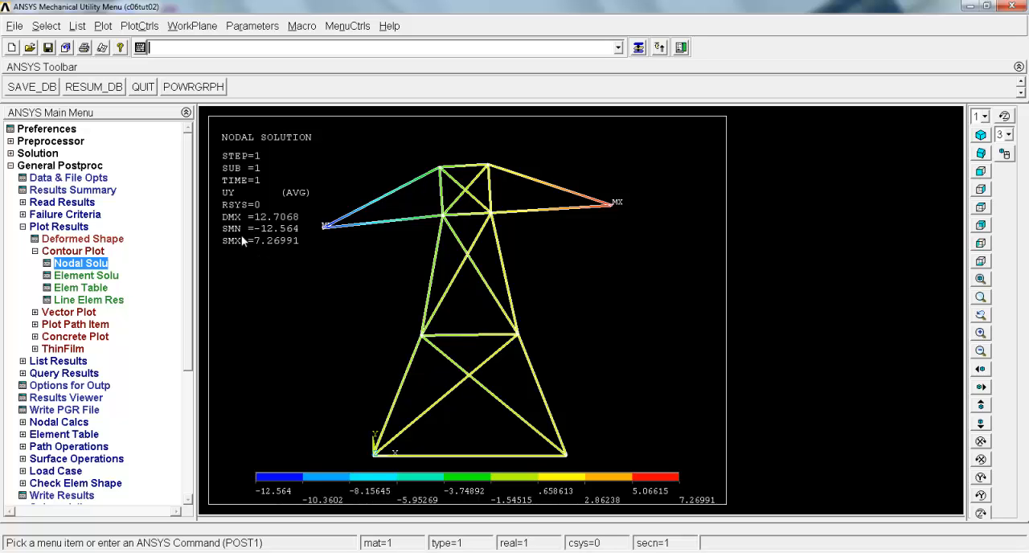
# Replace the truss contour plot with the X-Component of displacement from the nodal DOF solution
pyautogui.click(80, 263)
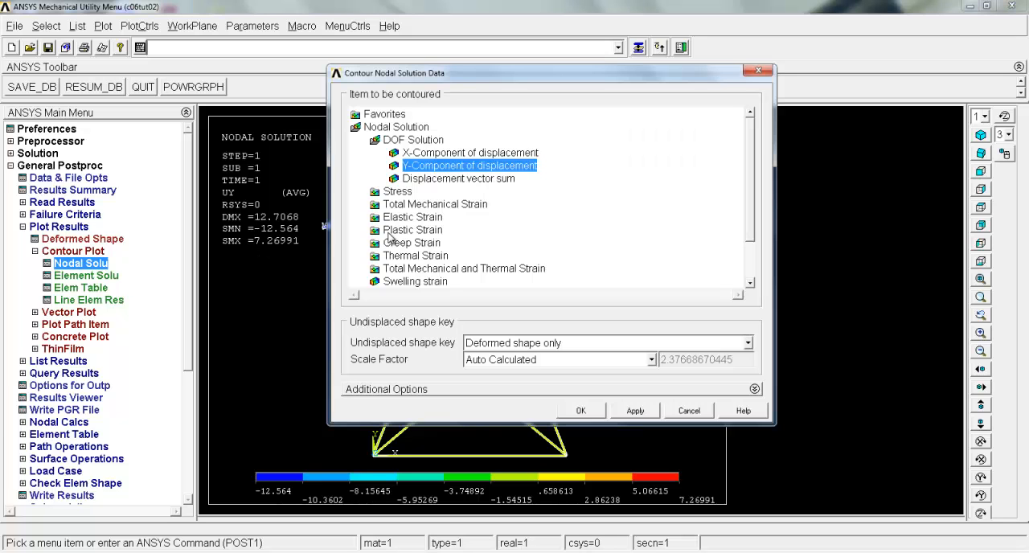
pyautogui.click(413, 154)
pyautogui.click(563, 410)
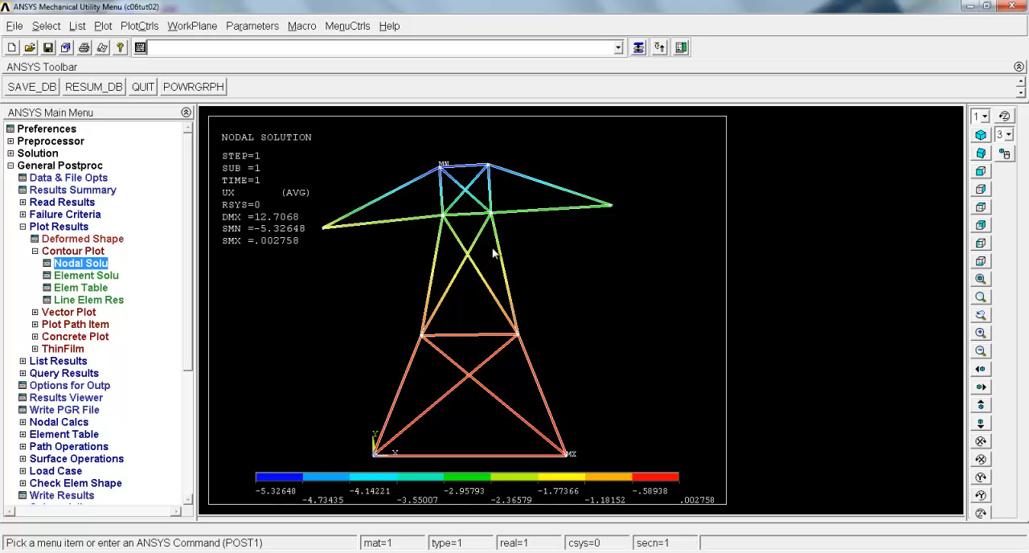
# List the element solution of the truss using the Line Element Results item
pyautogui.click(44, 362)
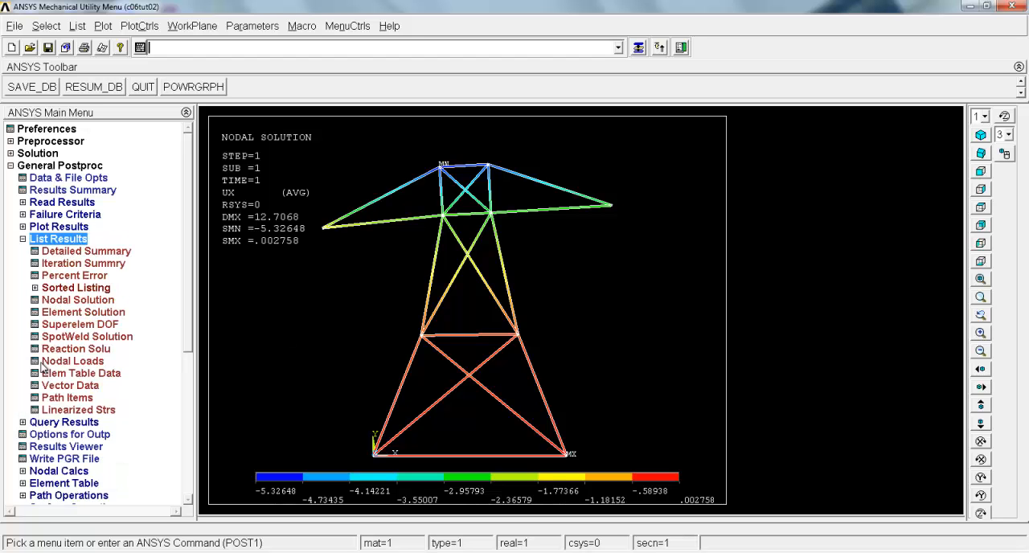
pyautogui.click(74, 312)
pyautogui.moveTo(702, 270); pyautogui.dragTo(701, 342)
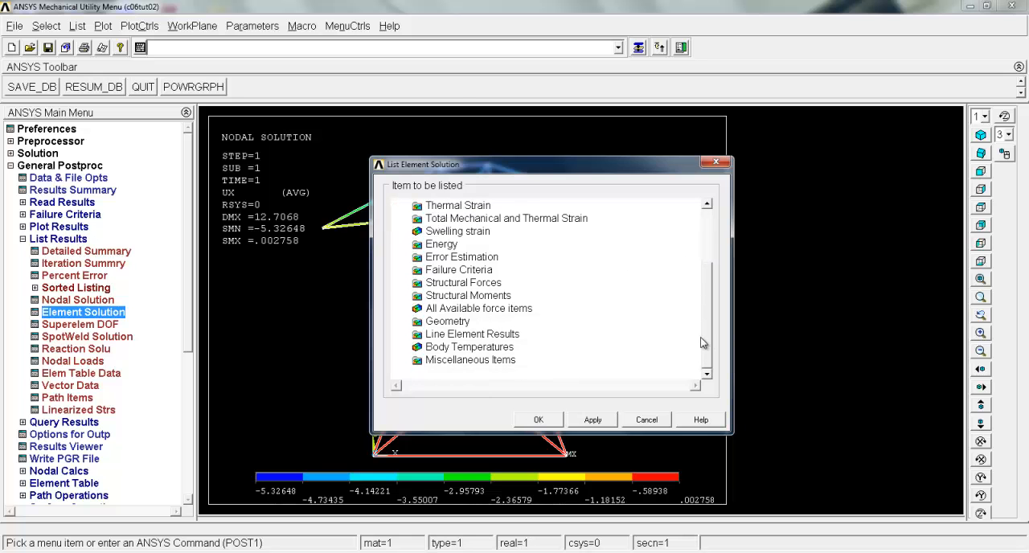
pyautogui.click(450, 335)
pyautogui.click(480, 347)
pyautogui.click(538, 420)
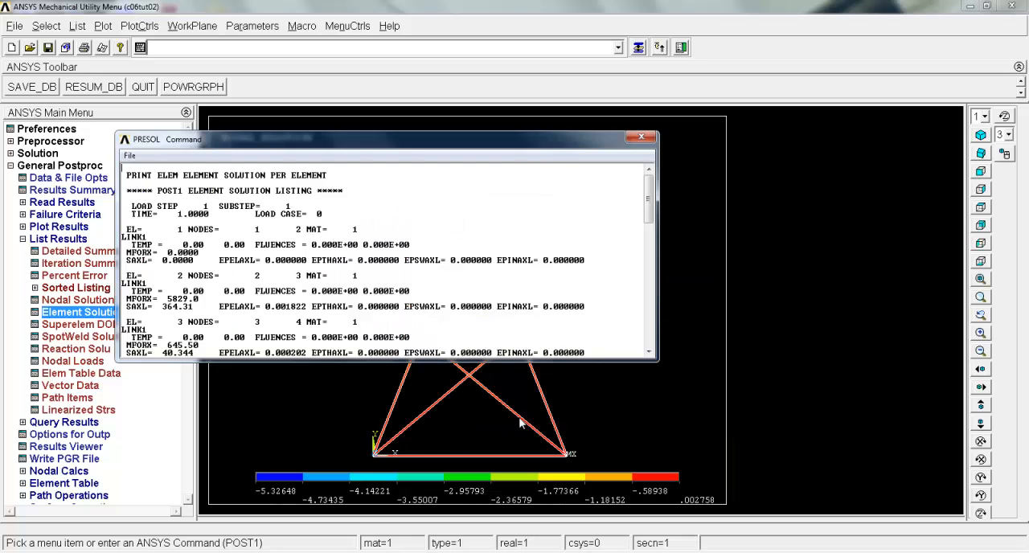
# Examine the SAXL axial stress of each truss element through to the end of the element solution listing
pyautogui.scroll(-3, 178, 233)
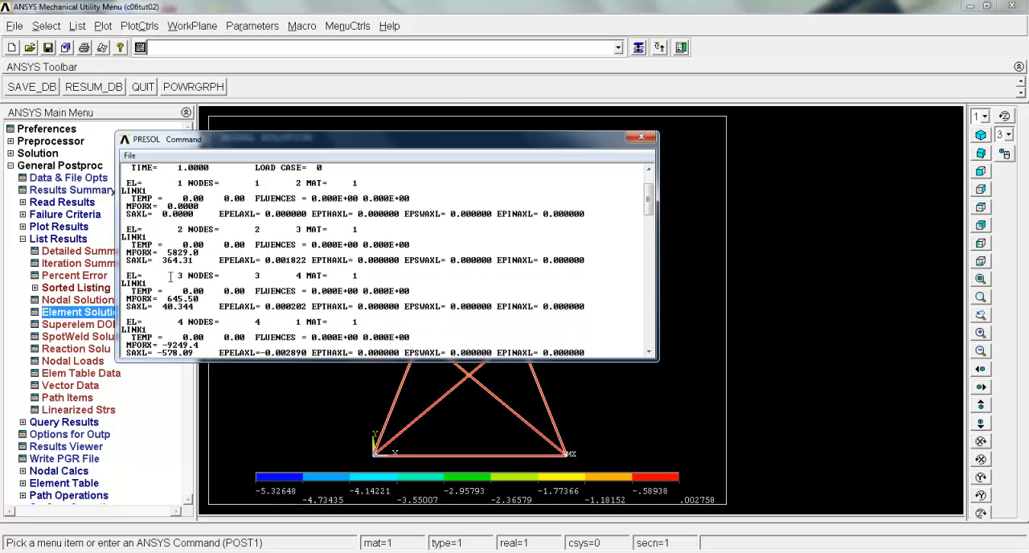
pyautogui.moveTo(160, 260); pyautogui.dragTo(198, 265)
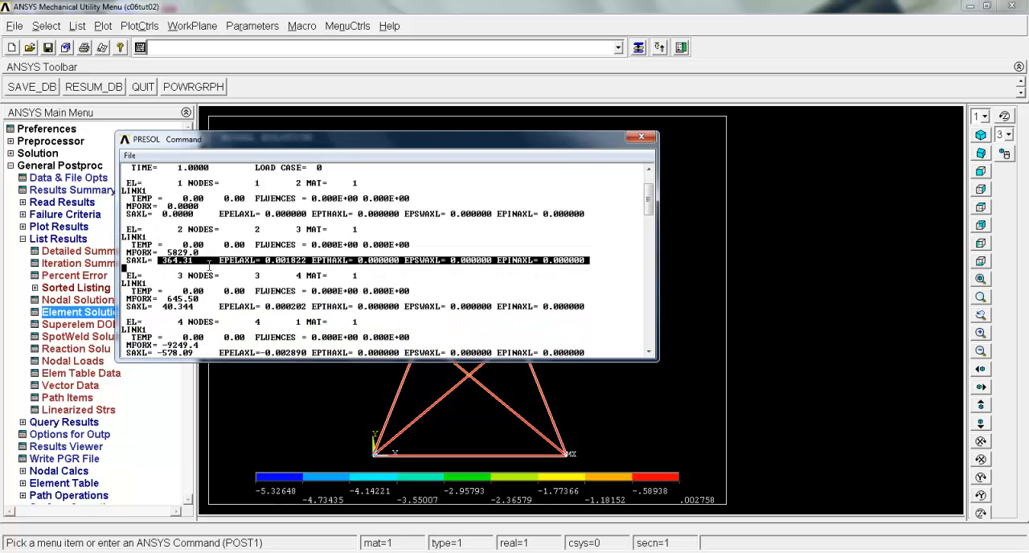
pyautogui.scroll(-1, 172, 316)
pyautogui.moveTo(163, 261); pyautogui.dragTo(202, 266)
pyautogui.scroll(-3, 172, 262)
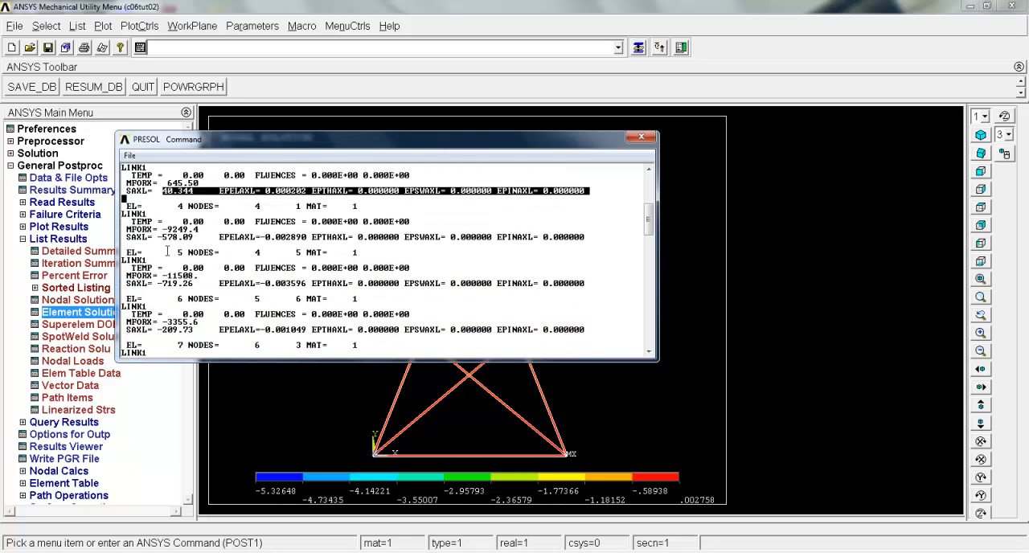
pyautogui.moveTo(156, 239); pyautogui.dragTo(195, 240)
pyautogui.scroll(-3, 168, 269)
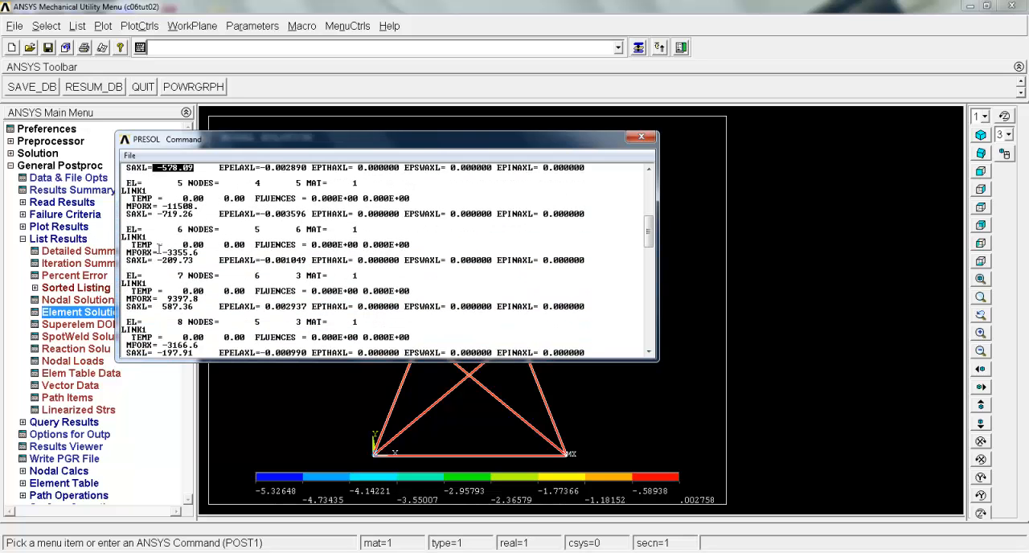
pyautogui.scroll(-6, 181, 283)
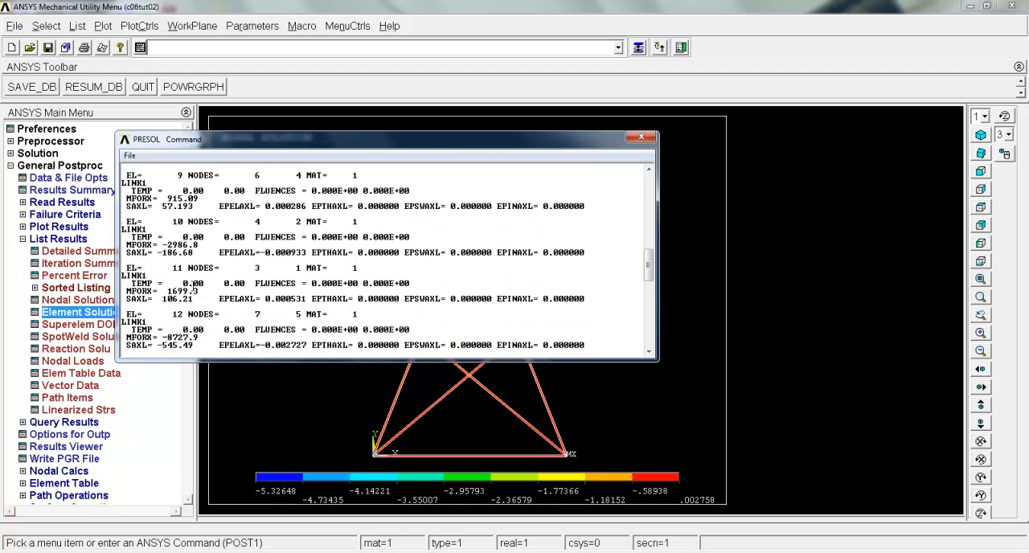
pyautogui.scroll(-13, 193, 290)
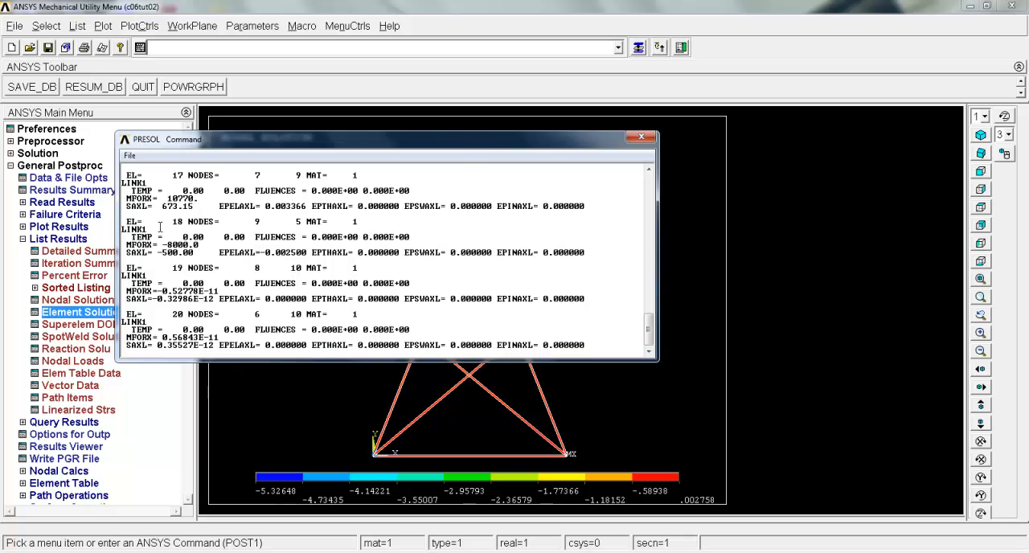
# Move the listing aside to view the truss, then recheck the SAXL values of elements 1 to 3
pyautogui.moveTo(462, 141); pyautogui.dragTo(188, 241)
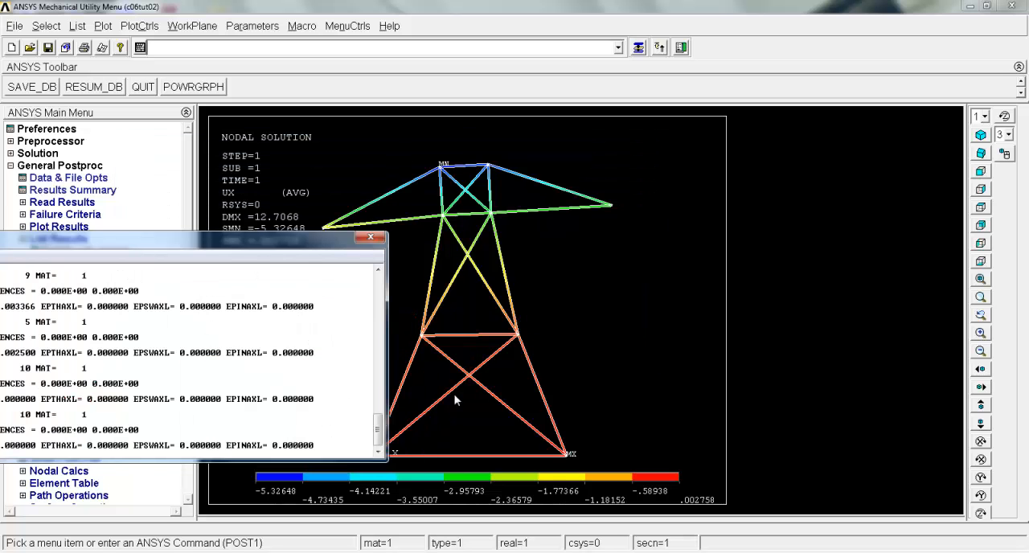
pyautogui.moveTo(292, 239); pyautogui.dragTo(682, 231)
pyautogui.scroll(15, 330, 285)
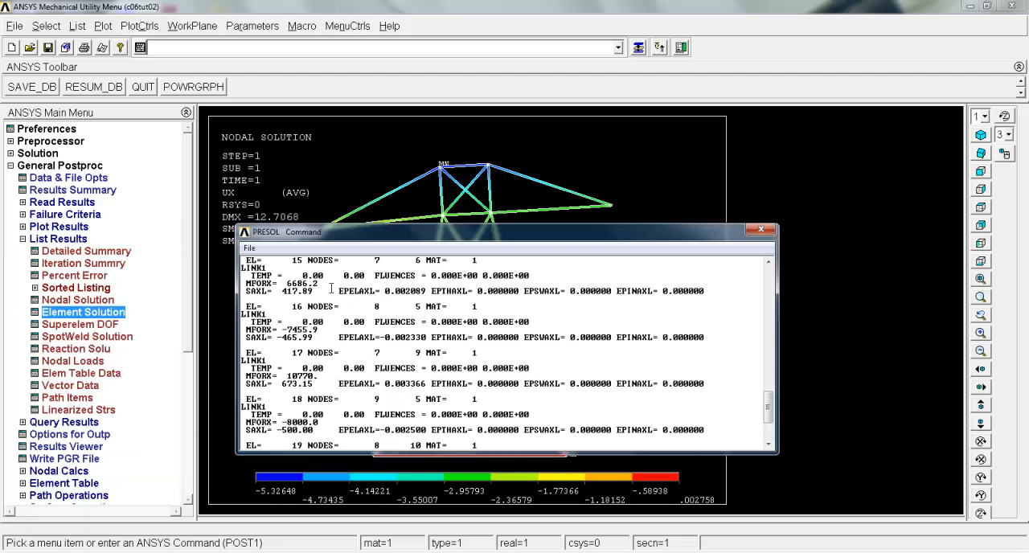
pyautogui.scroll(3, 304, 306)
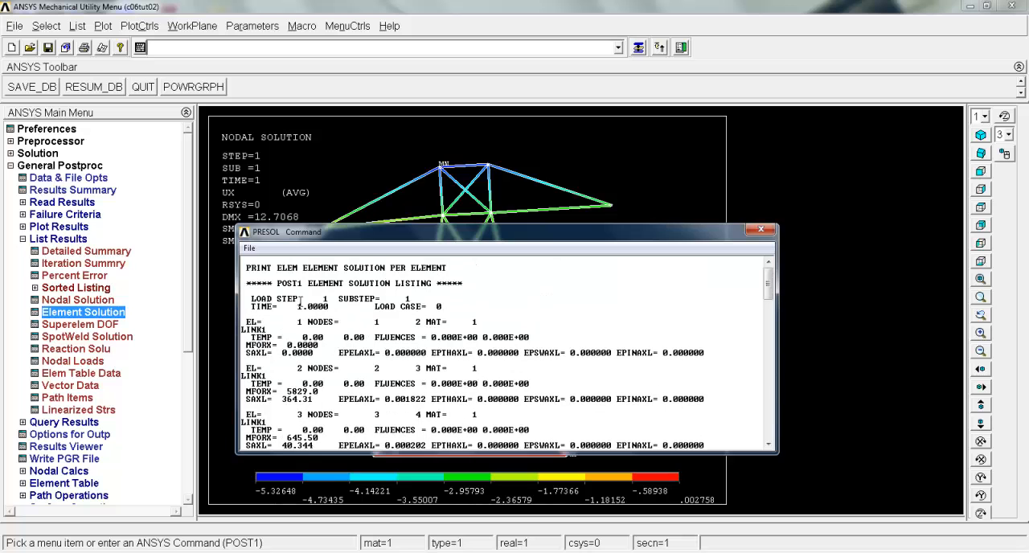
pyautogui.moveTo(247, 353); pyautogui.dragTo(303, 357)
pyautogui.moveTo(246, 399); pyautogui.dragTo(319, 399)
pyautogui.scroll(-3, 339, 390)
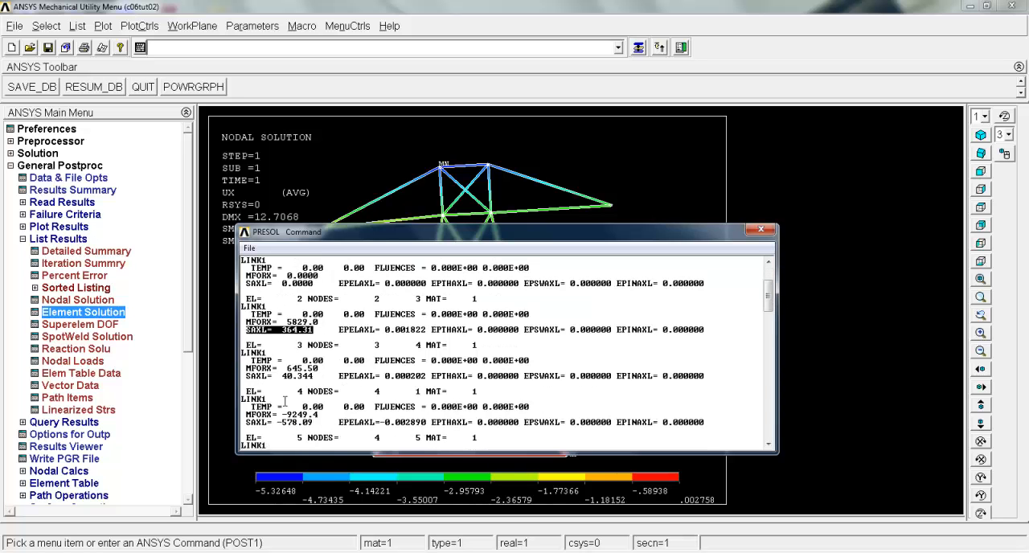
pyautogui.moveTo(247, 376); pyautogui.dragTo(301, 377)
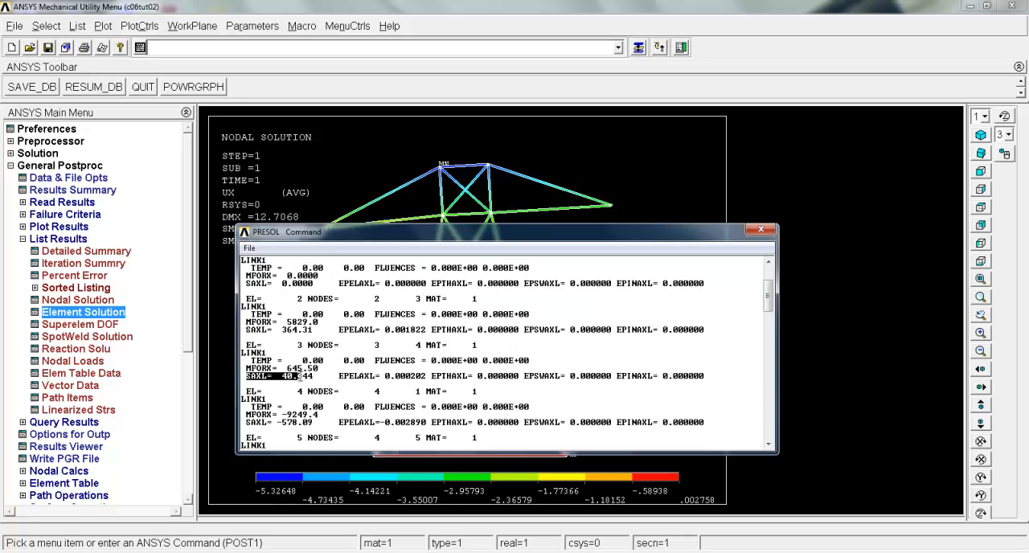
# Close the element solution listing and replot the truss's displacement contour
pyautogui.click(761, 230)
pyautogui.rightClick(562, 244)
pyautogui.click(580, 248)
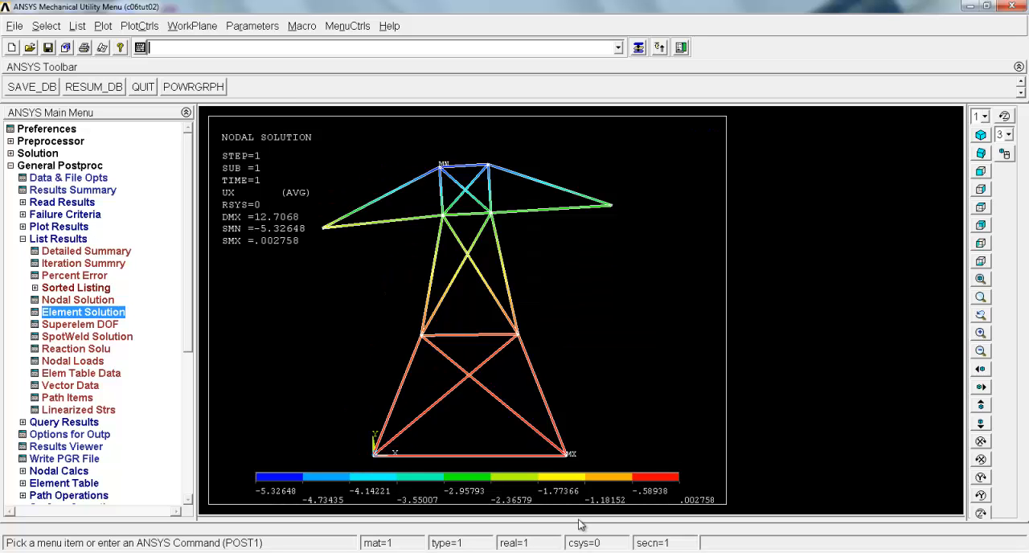
# Switch to c06_Ansys.pdf in Adobe Reader to examine the truss's Figures 40 and 41, then return to ANSYS
pyautogui.click(601, 551)
pyautogui.scroll(-3, 528, 378)
pyautogui.scroll(-10, 528, 363)
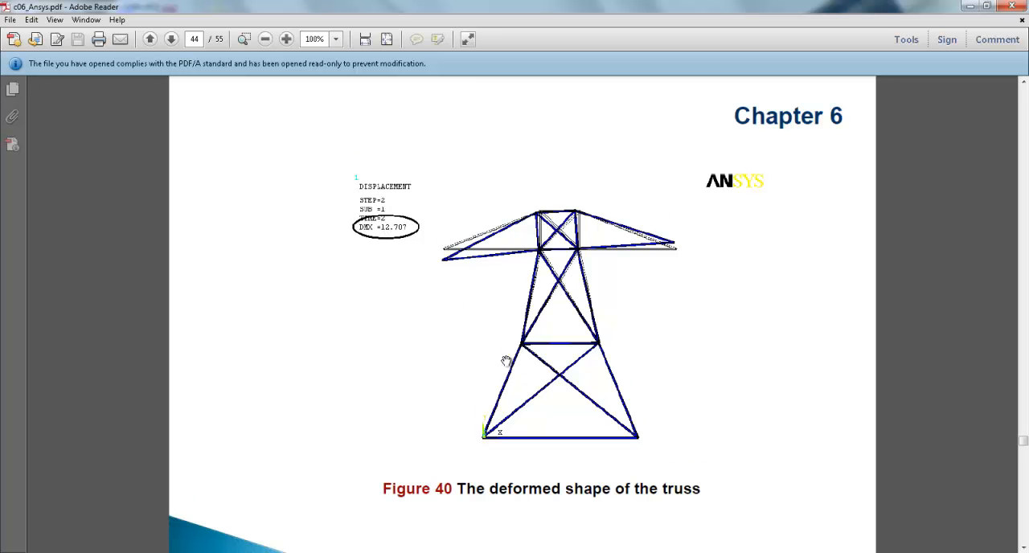
pyautogui.scroll(-3, 502, 359)
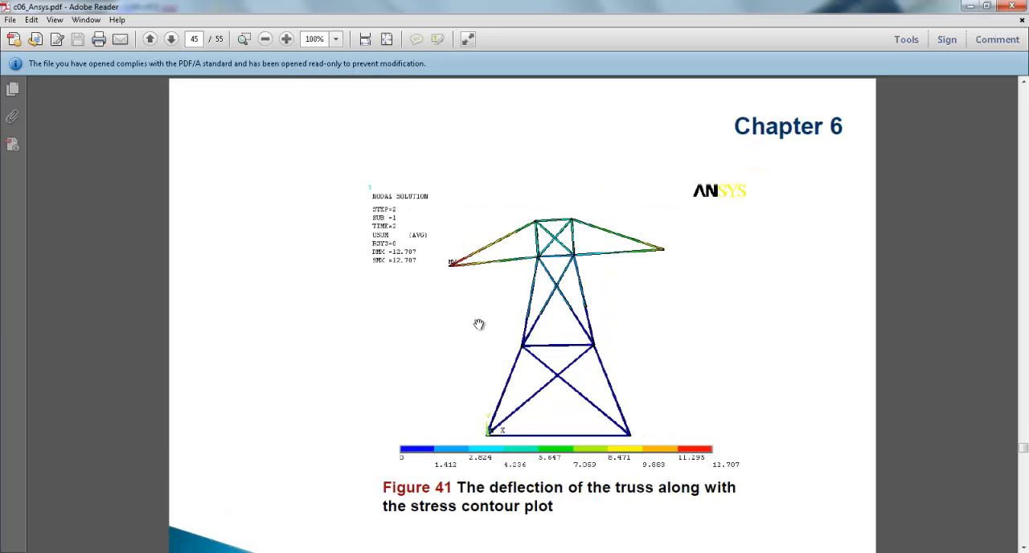
pyautogui.moveTo(551, 542)
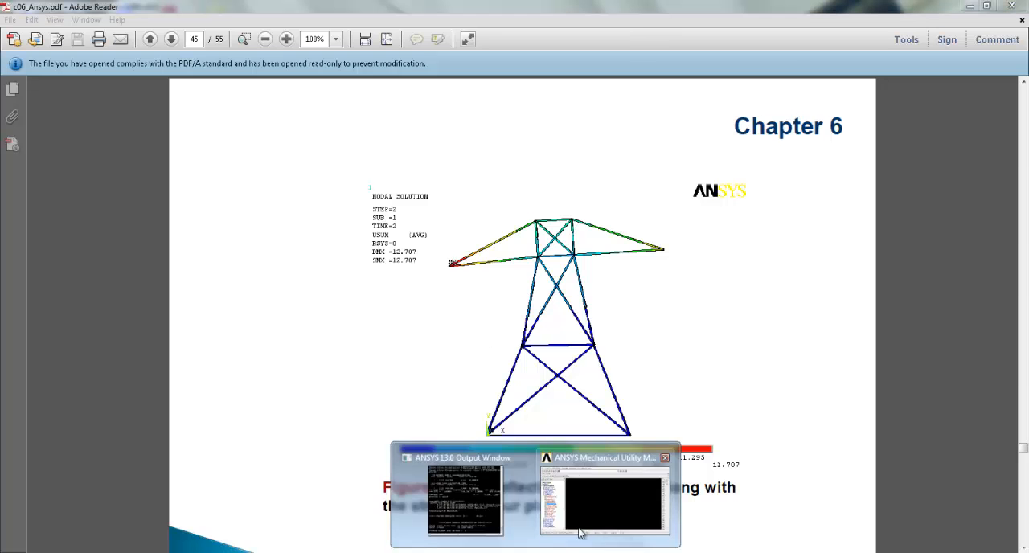
pyautogui.click(562, 467)
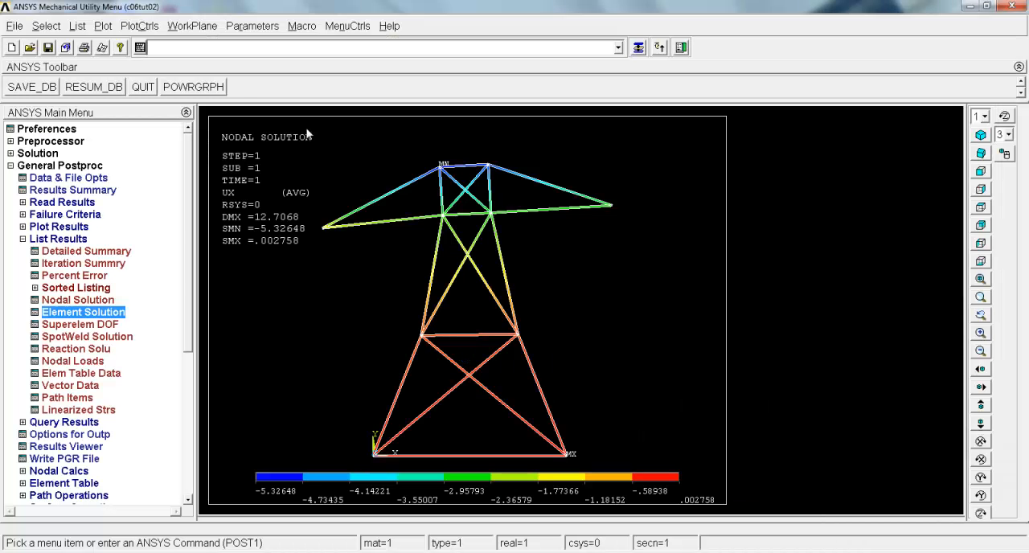
# Animate the truss's deformed results using the UY translation of the DOF solution, with the playback delay at 0
pyautogui.click(139, 26)
pyautogui.moveTo(158, 183)
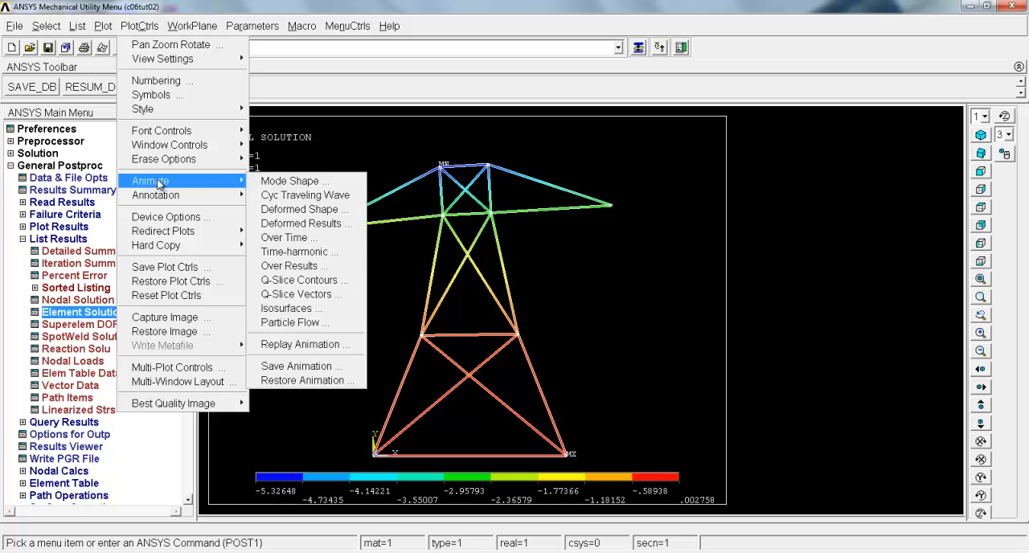
pyautogui.click(307, 223)
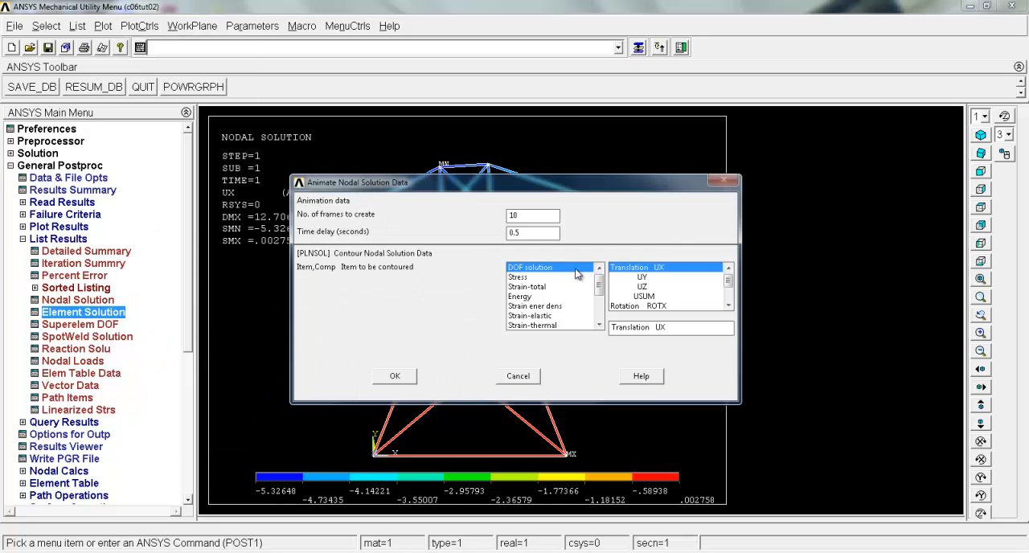
pyautogui.click(644, 278)
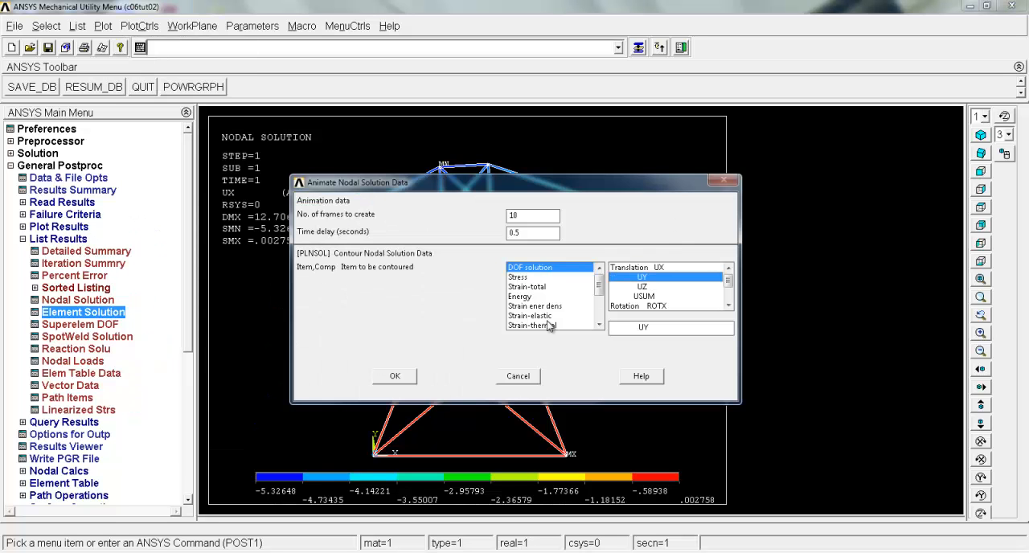
pyautogui.click(395, 375)
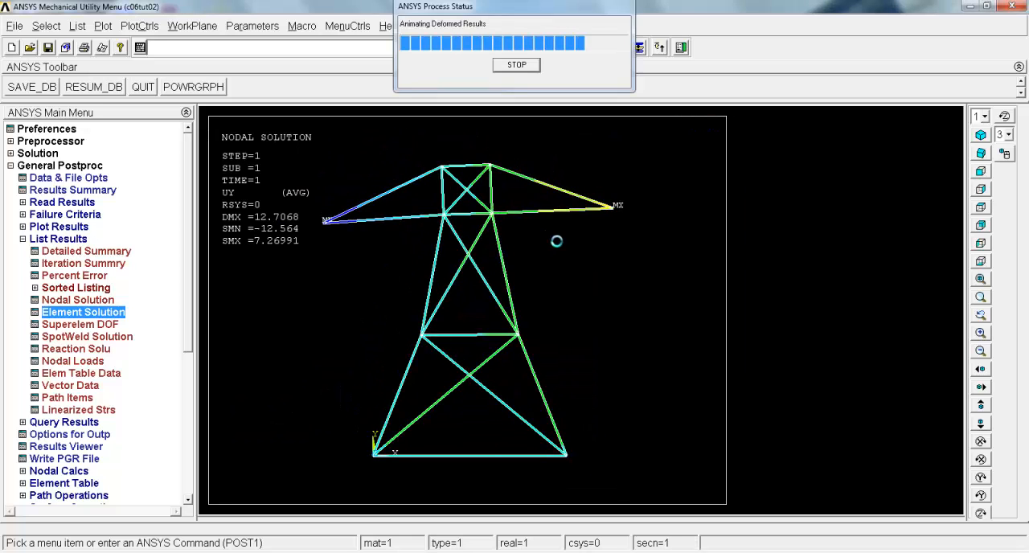
pyautogui.moveTo(909, 204); pyautogui.dragTo(889, 205)
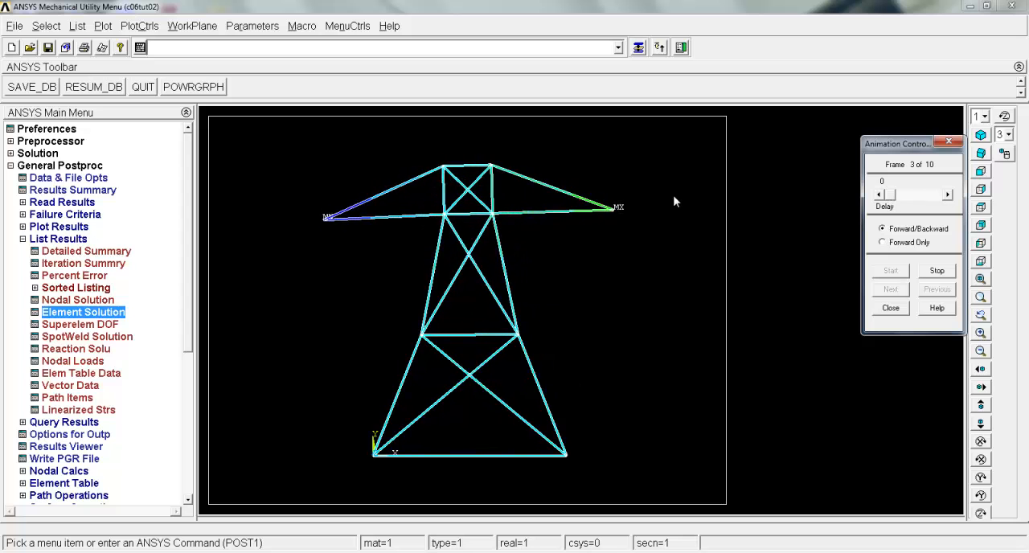
# Close the animation controls and replot the truss's UY displacement contour
pyautogui.click(891, 308)
pyautogui.rightClick(569, 264)
pyautogui.click(583, 267)
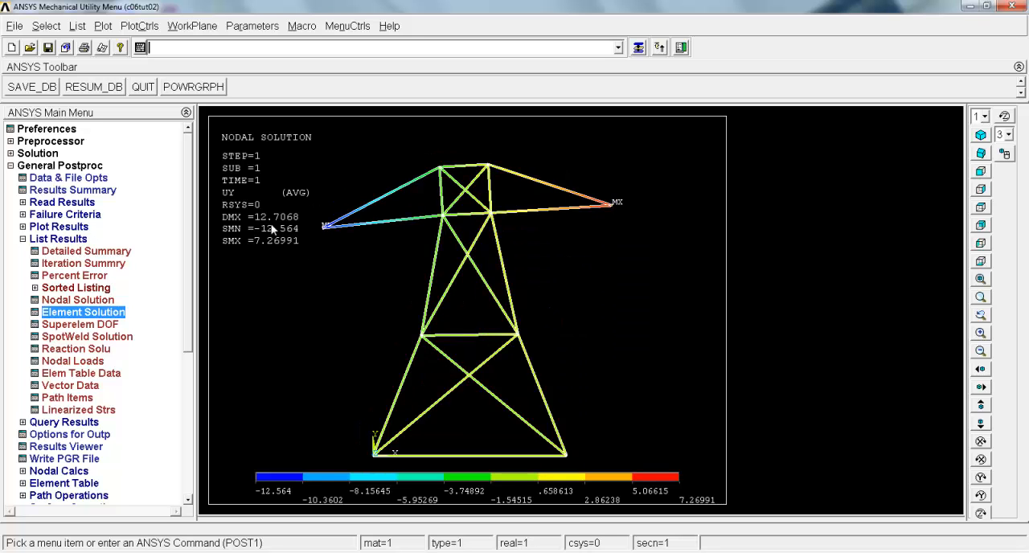